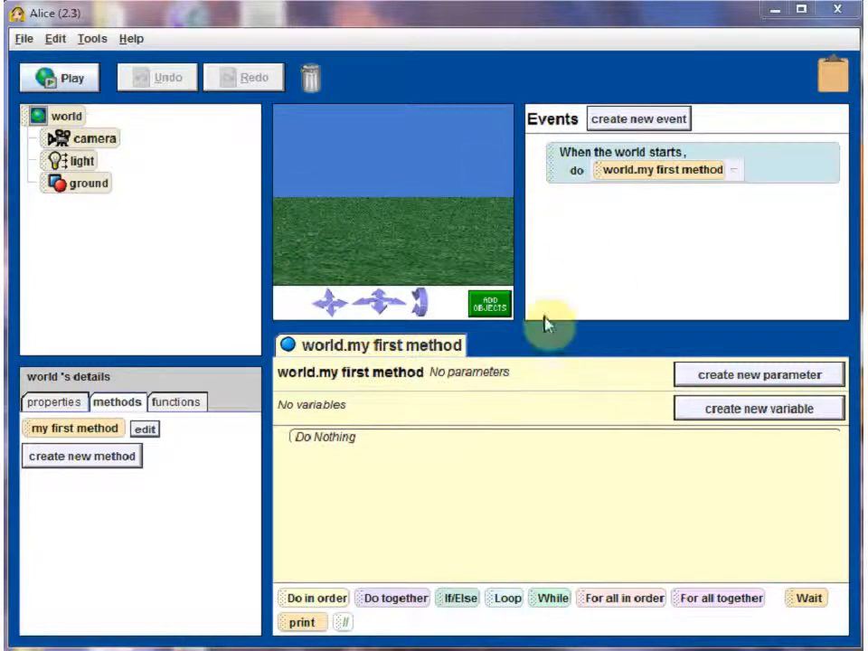
Step: Create a new world from the grass template
left_click(24, 39)
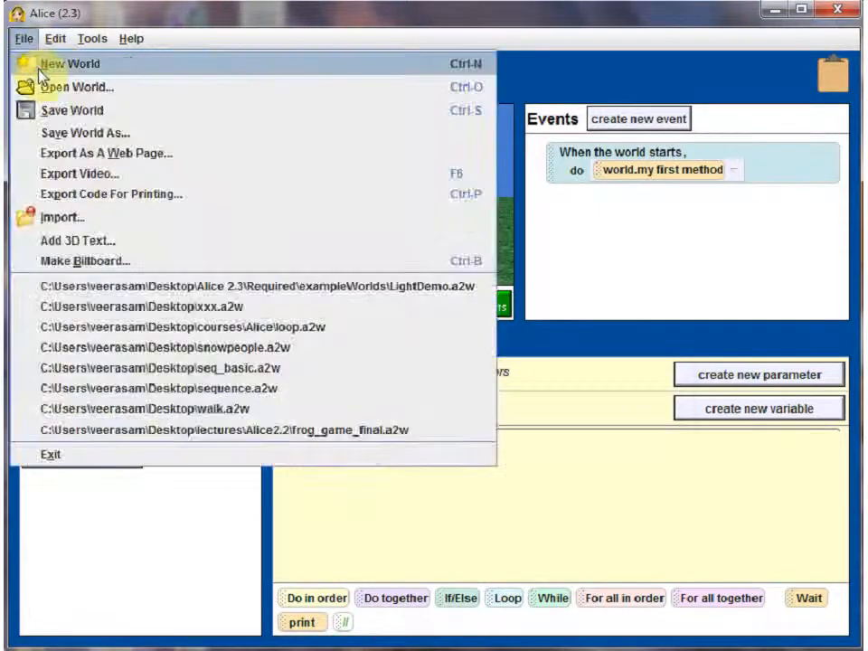
left_click(27, 64)
left_click(442, 294)
left_click(669, 493)
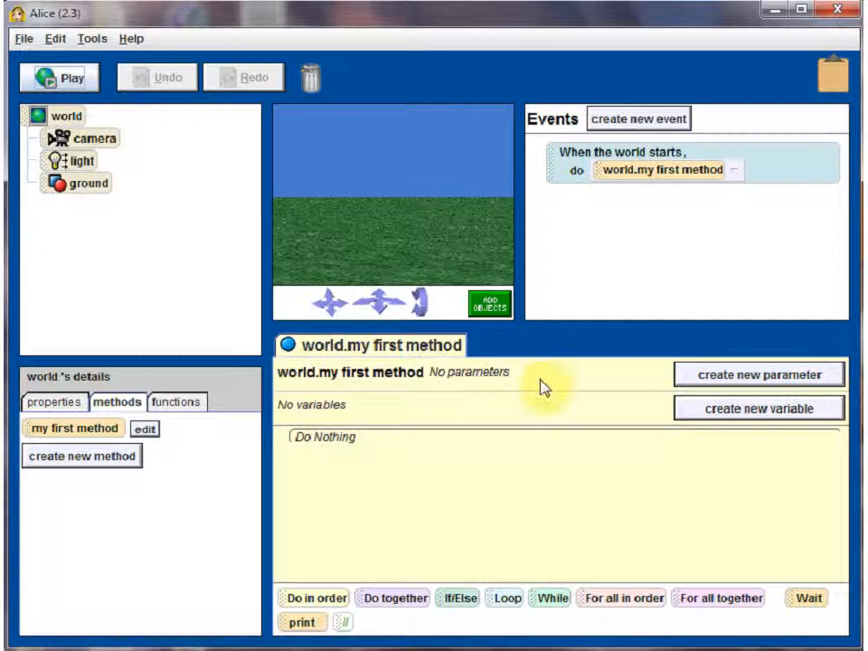
Step: Switch to adding objects and open the Animals collection in the Local Gallery (English)
left_click(493, 308)
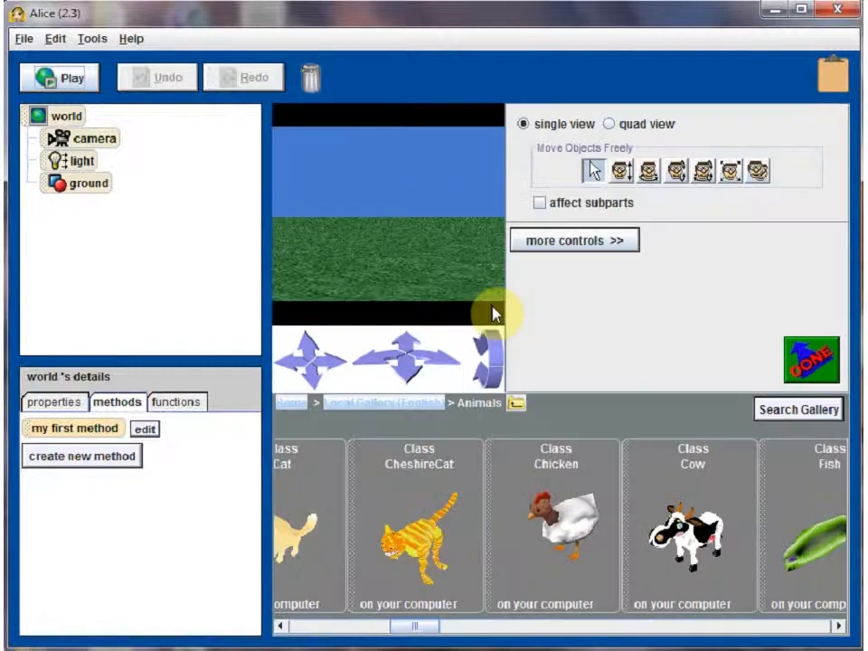
left_click(293, 404)
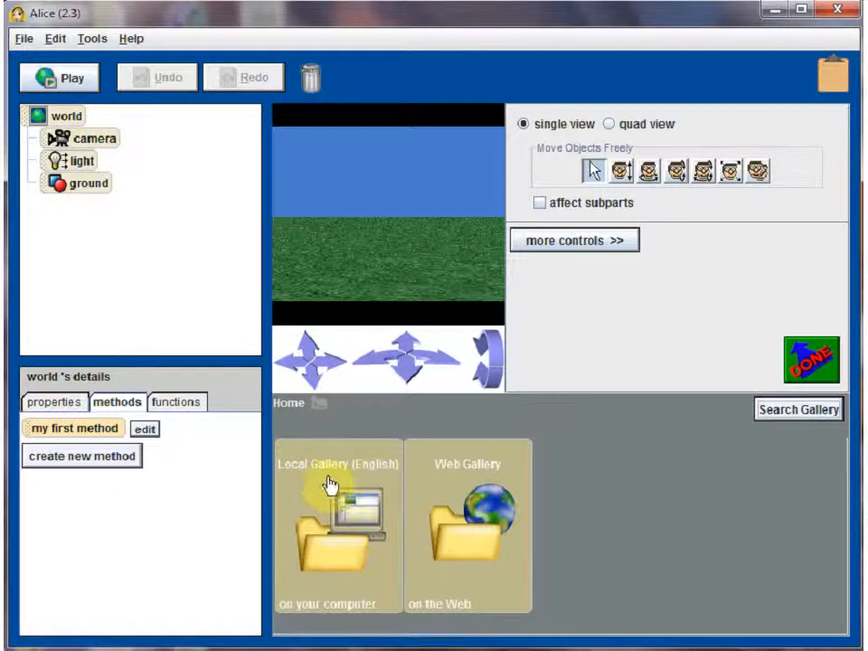
left_click(369, 484)
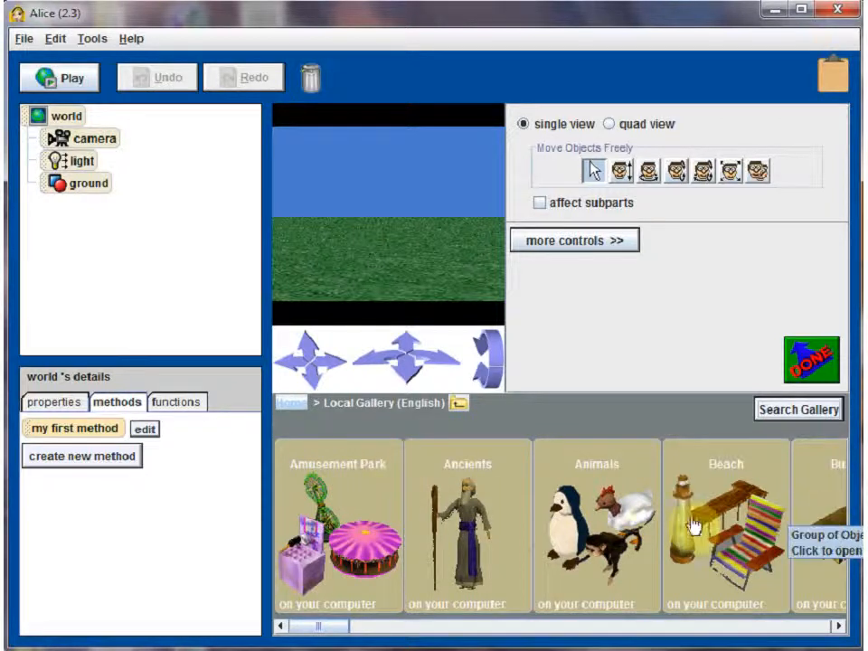
left_click(609, 477)
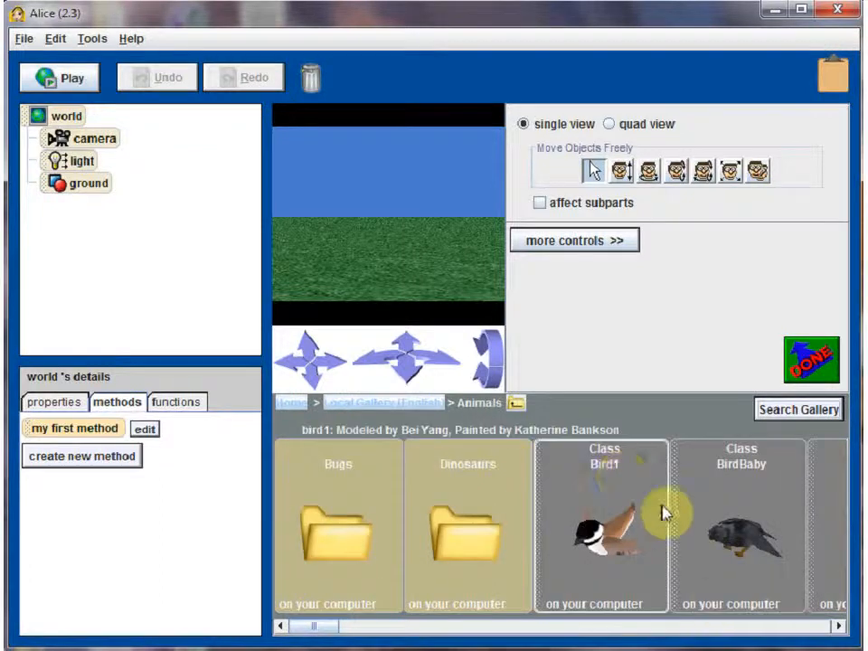
Step: Add an instance of the Cow class to the world and finish adding objects
left_click(721, 627)
left_click(708, 627)
left_click(695, 542)
left_click(412, 417)
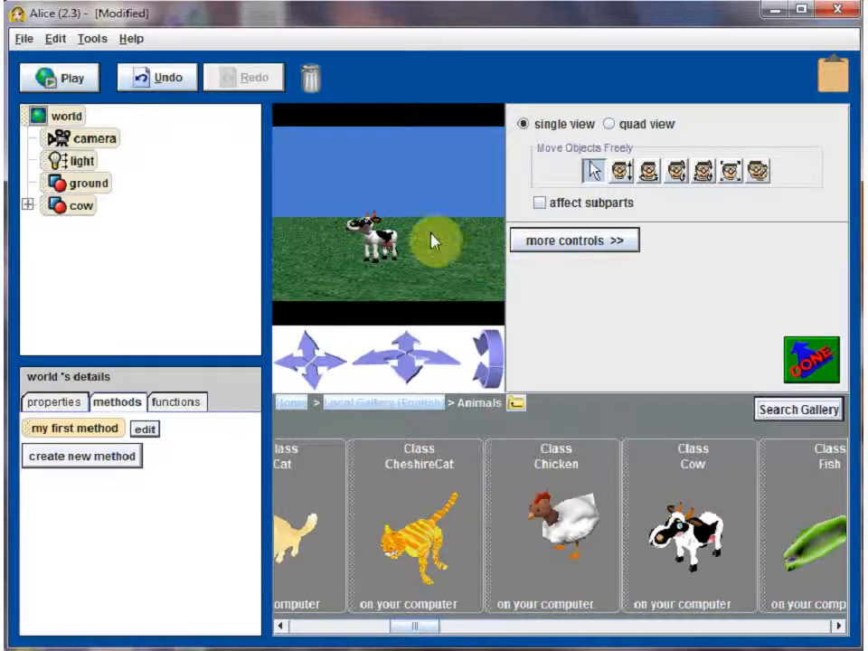
left_click(811, 357)
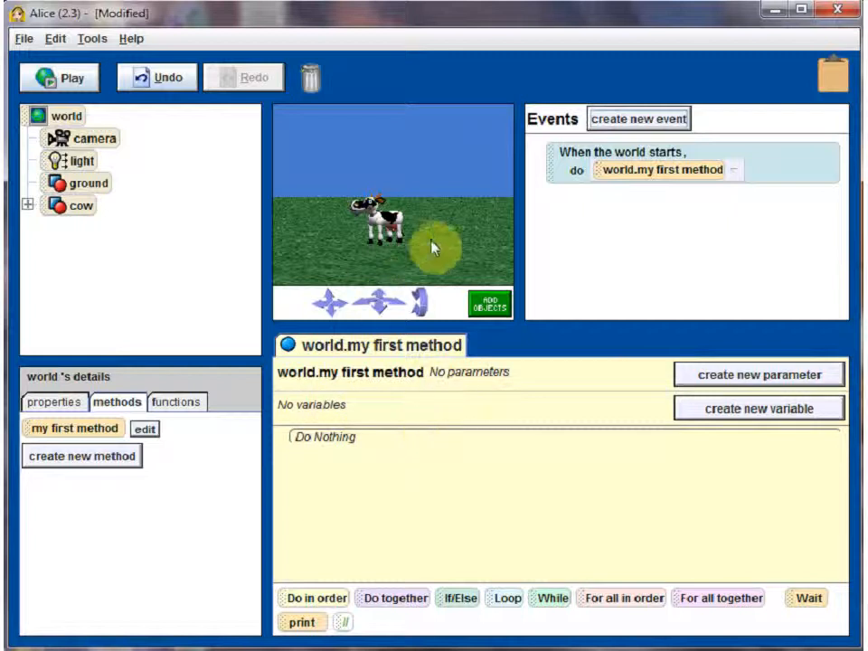
Step: Add an instance of the Chicken class, place it just in front of the cow's hind legs, and finish adding objects
left_click(489, 307)
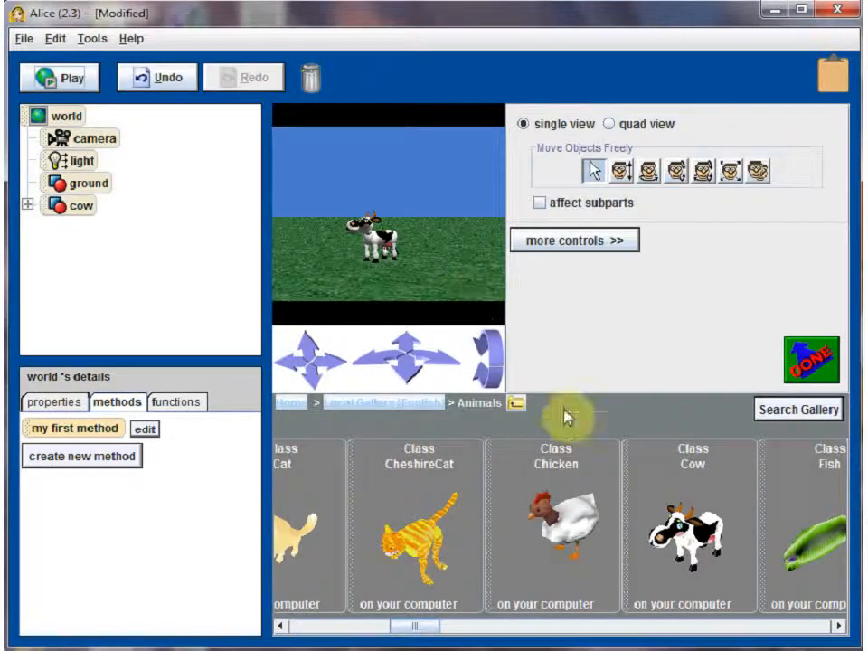
left_click(570, 523)
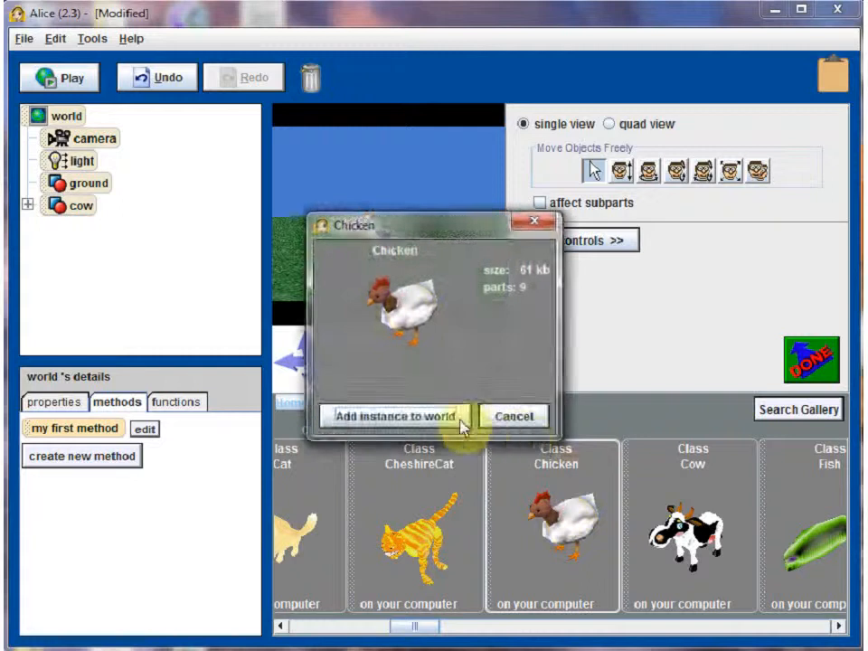
left_click(458, 417)
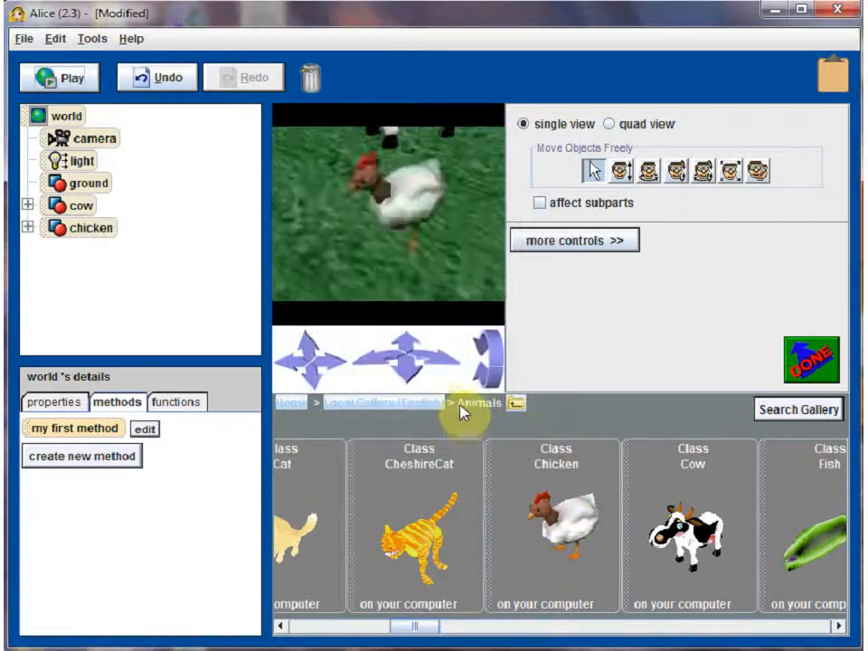
left_click_drag(382, 252, 407, 268)
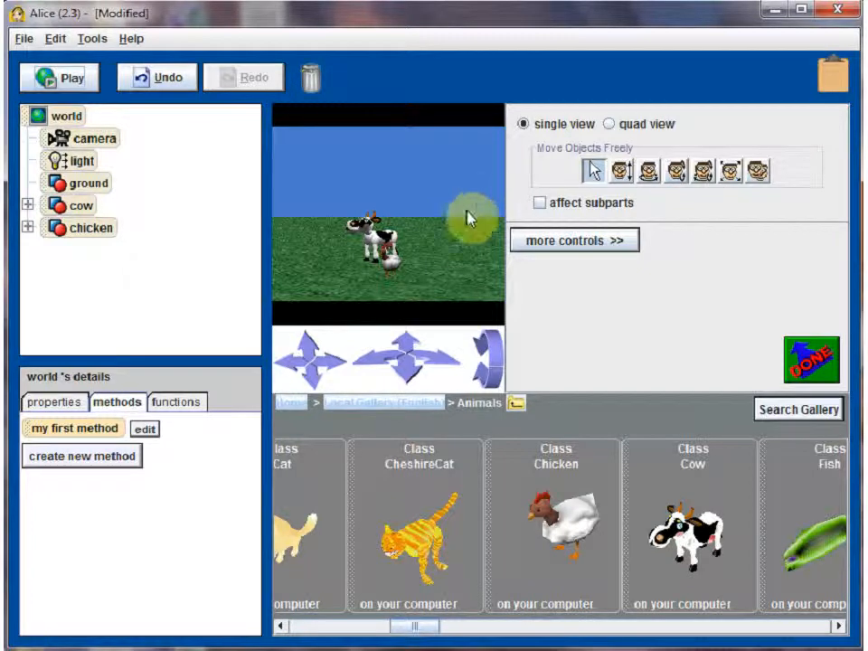
left_click(817, 369)
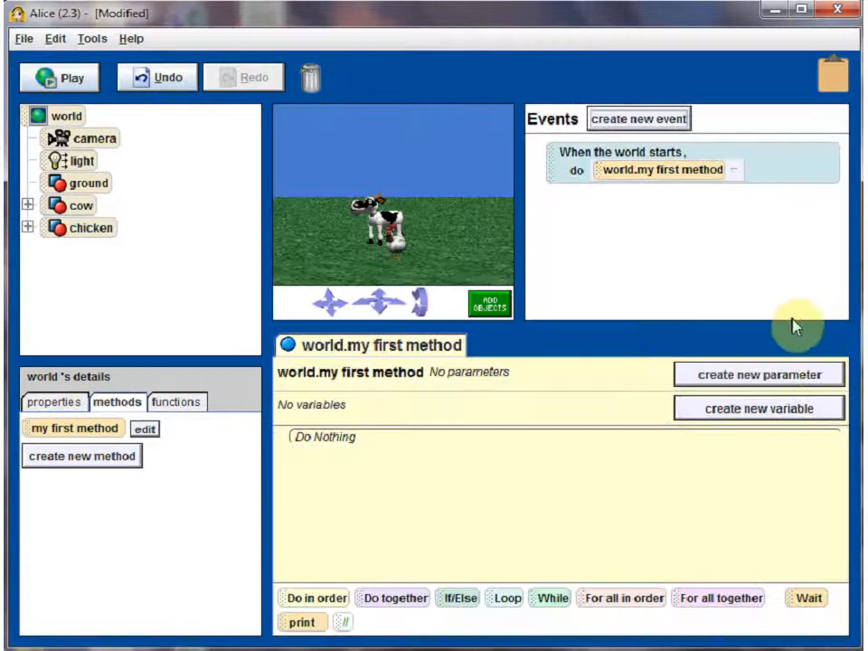
Step: Move the chicken to the far right of the scene and the cow to the left side
left_click(407, 252)
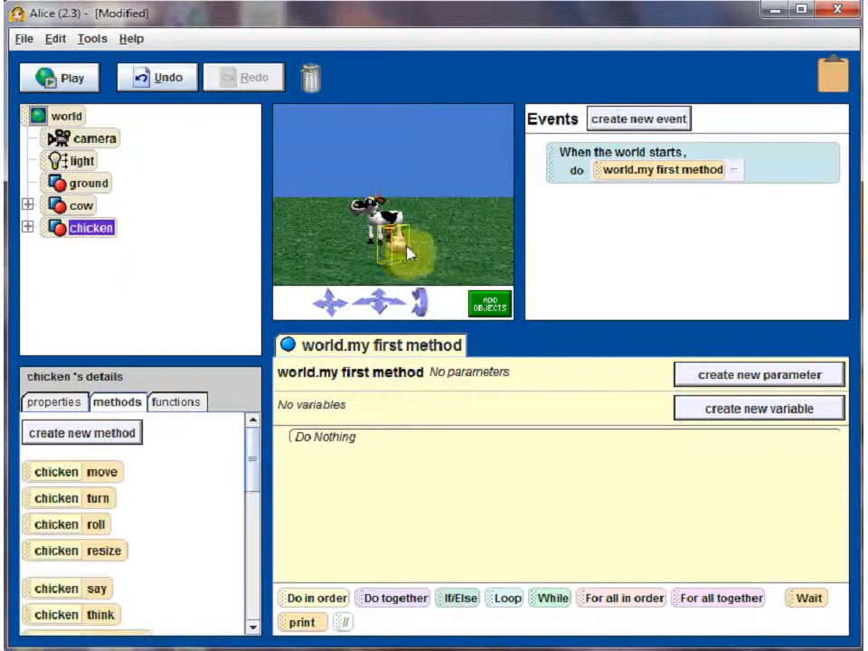
left_click_drag(399, 252, 494, 259)
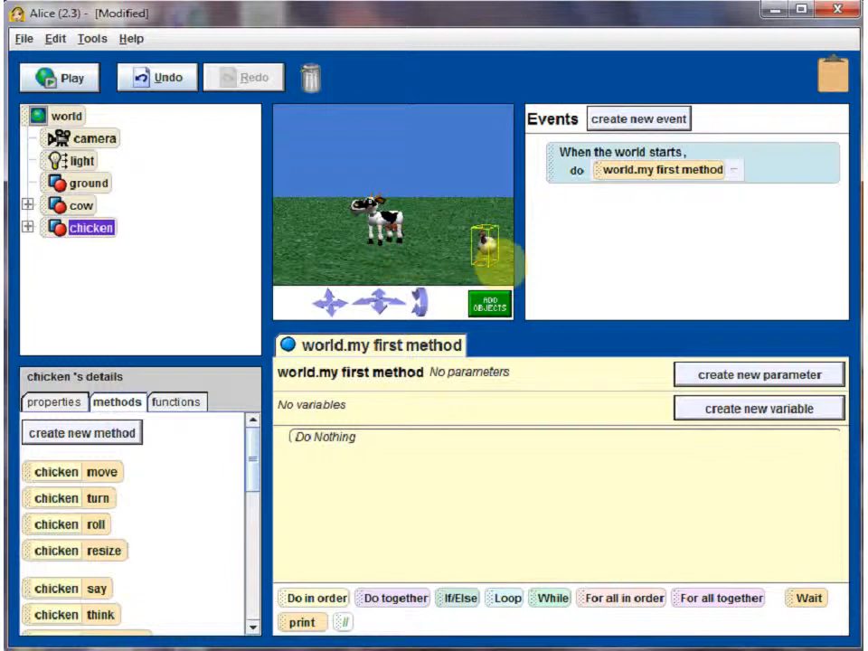
left_click_drag(397, 233, 359, 245)
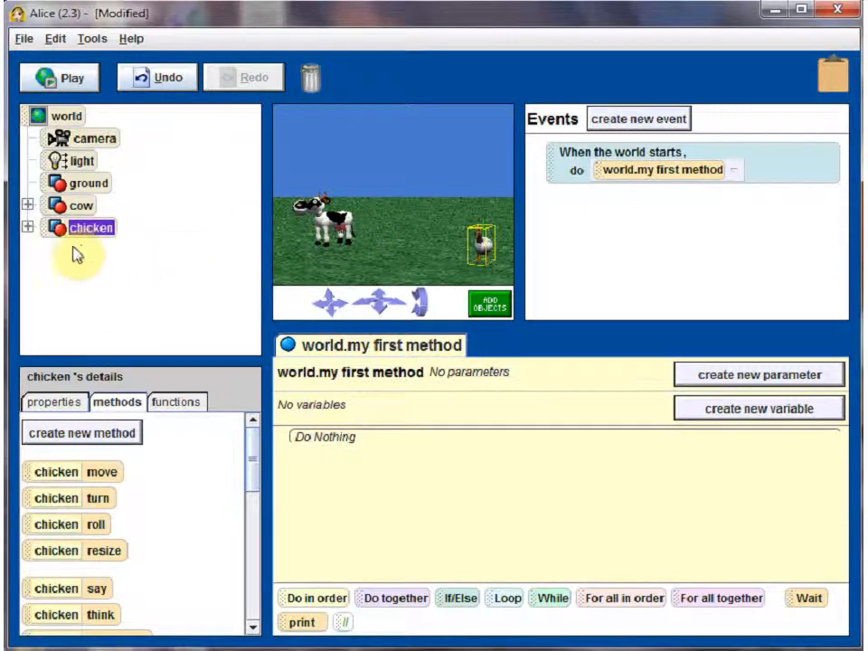
Step: Move the cow far back in the scene, close to the horizon
left_click(341, 229)
left_click_drag(341, 229, 378, 207)
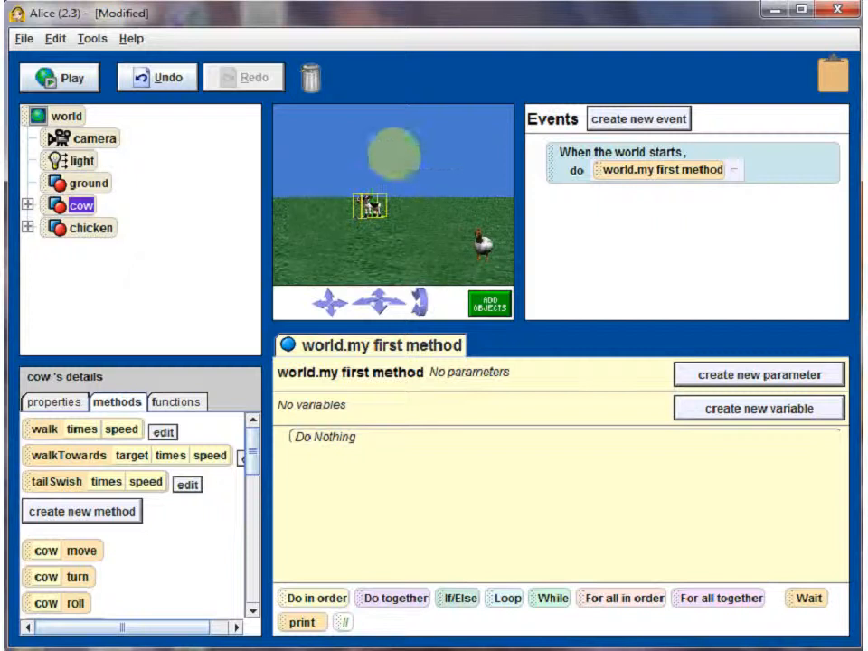
left_click(155, 78)
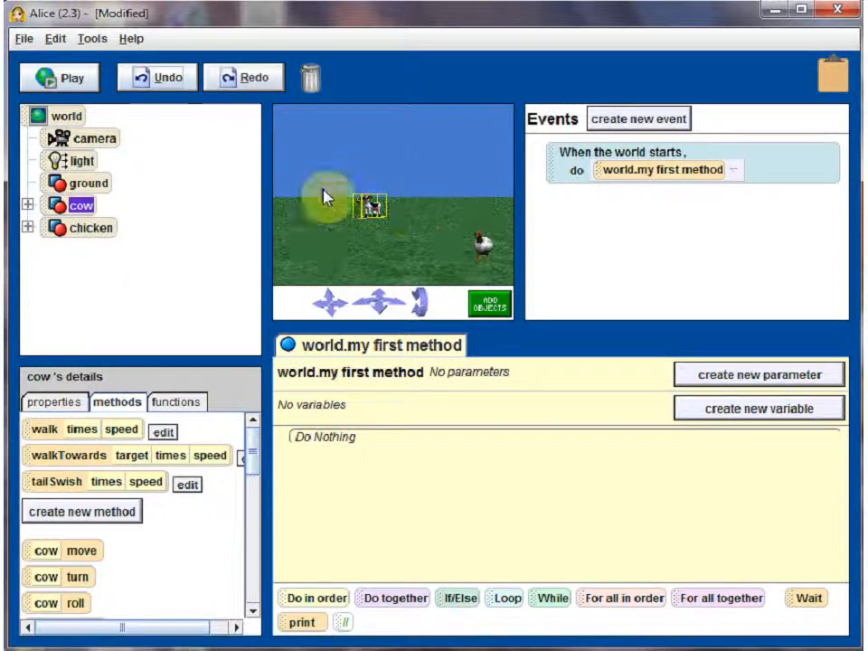
left_click(374, 216)
left_click(380, 208)
Step: Place the chicken slightly farther back in the scene and bring the cow into the left foreground
left_click(484, 245)
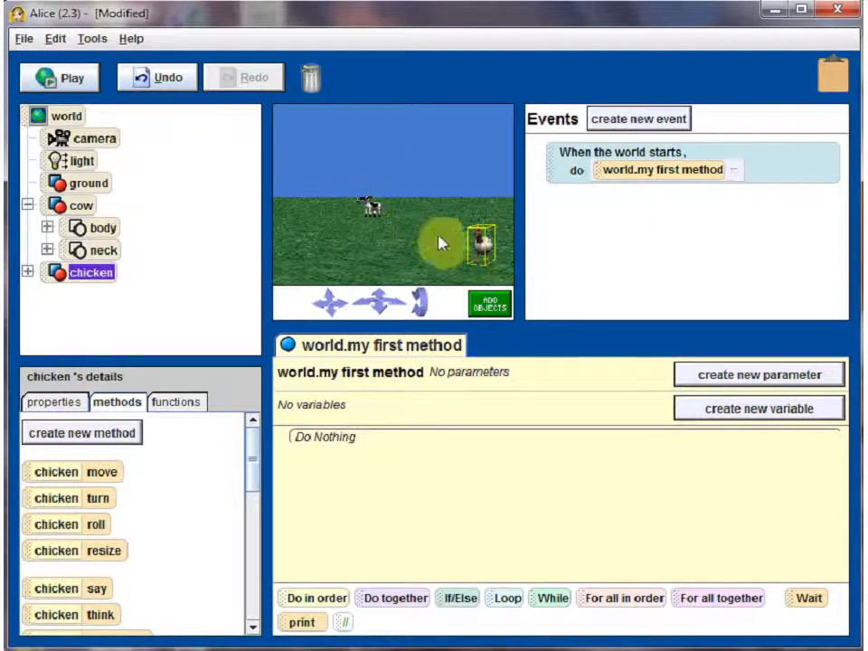
mouse_move(484, 248)
left_mouse_down()
mouse_move(500, 203)
mouse_move(479, 74)
mouse_move(465, 49)
mouse_move(534, 150)
mouse_move(493, 152)
mouse_move(501, 29)
mouse_move(524, 73)
mouse_move(496, 156)
mouse_move(481, 140)
left_mouse_up()
left_click_drag(467, 256, 483, 275)
left_click(371, 208)
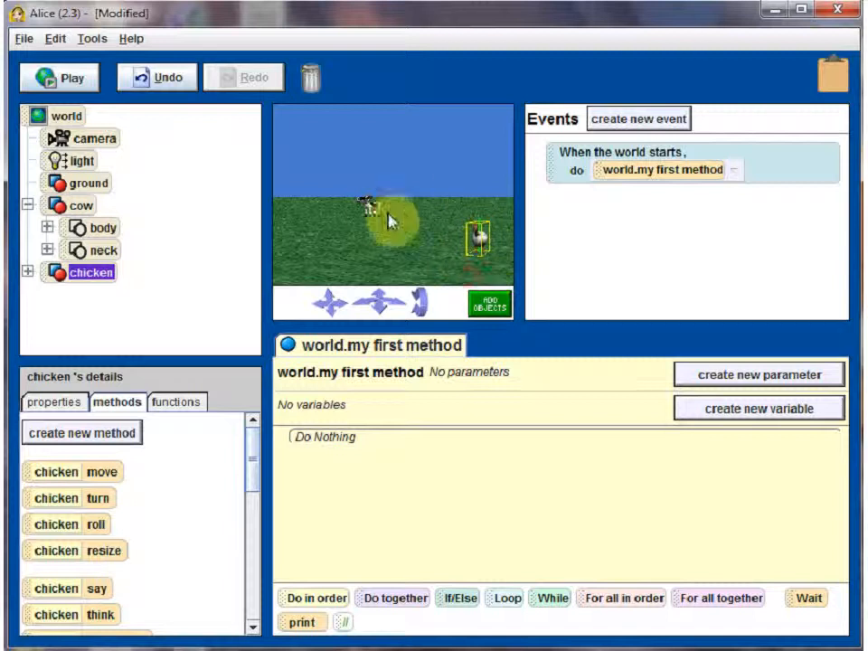
left_click_drag(387, 237, 372, 575)
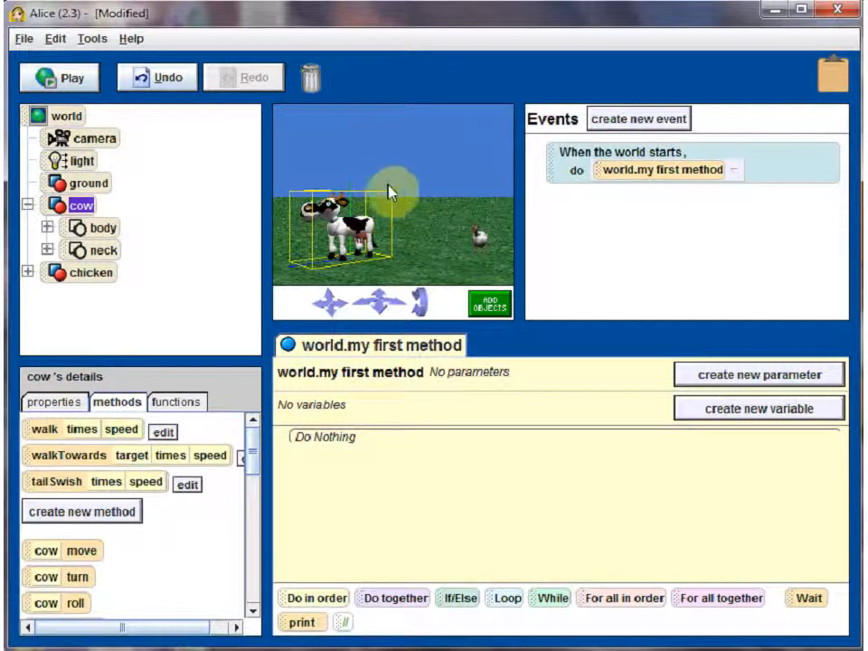
Step: Restrict movement to up and down, sink the cow into the ground, and raise it back to the surface
left_click(494, 308)
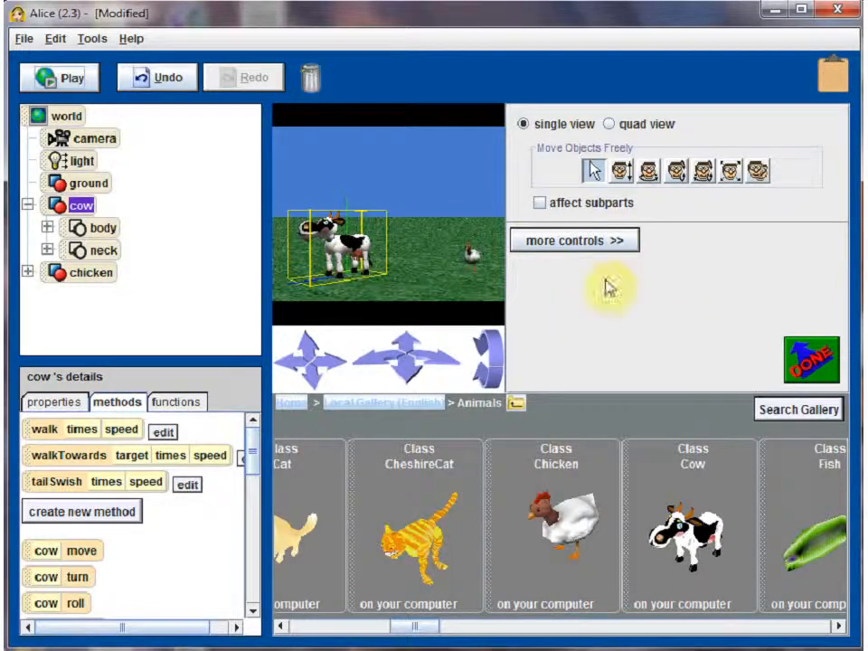
left_click(622, 174)
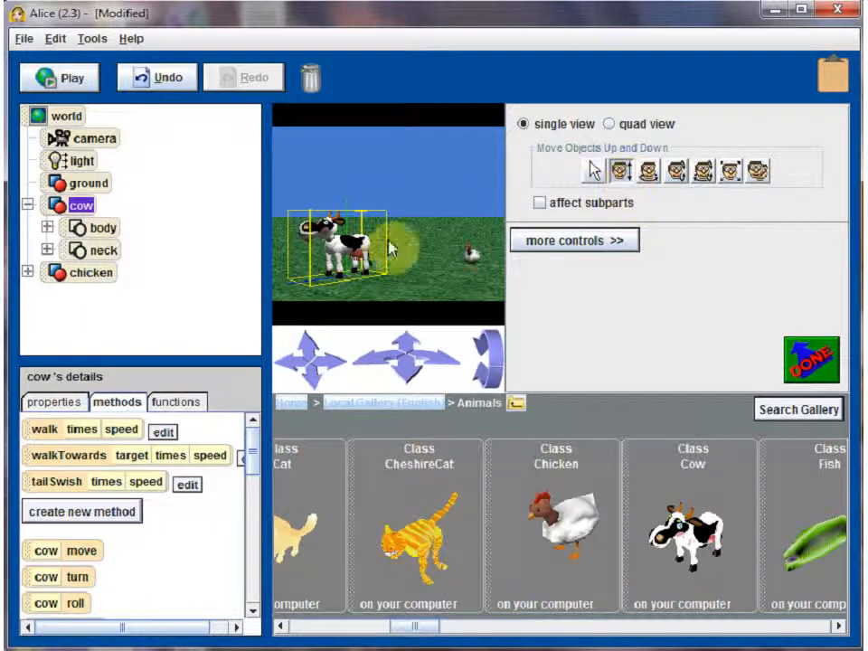
left_click(364, 257)
left_click_drag(355, 259, 368, 302)
left_click(344, 251)
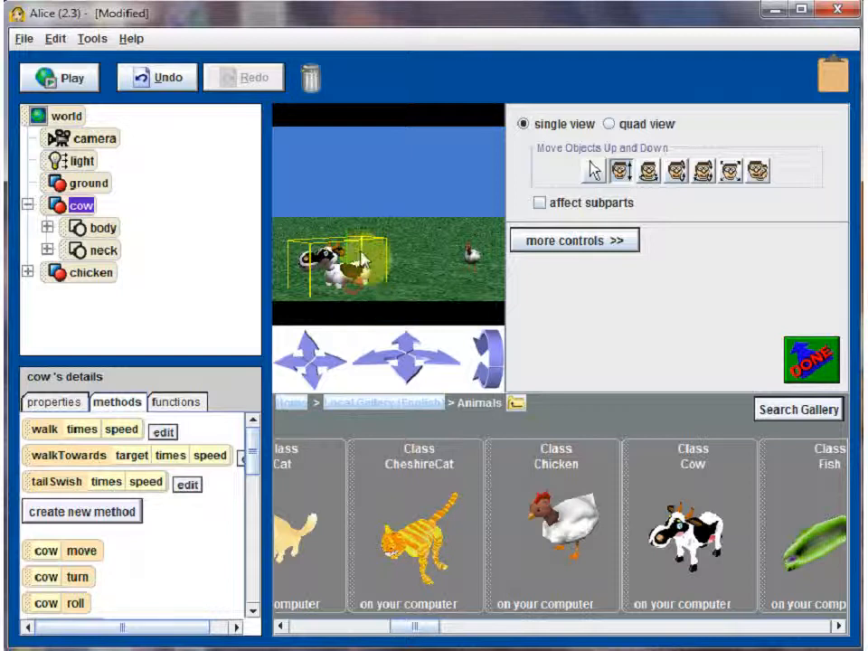
left_click_drag(380, 253, 362, 277)
Step: Shift the chicken up and down and fine-tune the cow's height so it stands on the grass
mouse_move(473, 263)
left_mouse_down()
mouse_move(473, 174)
mouse_move(465, 281)
mouse_move(473, 287)
mouse_move(474, 265)
left_mouse_up()
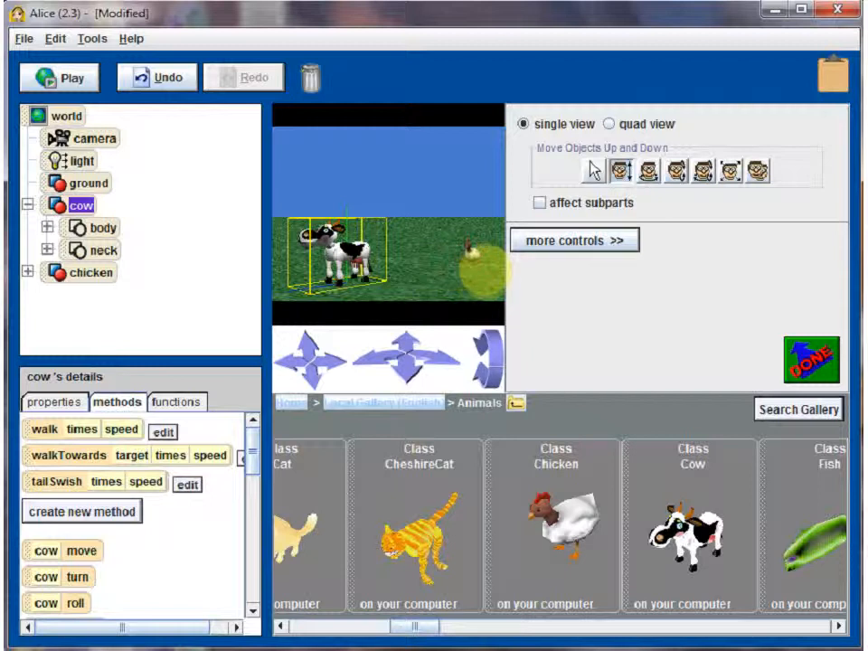
left_click_drag(485, 273, 486, 269)
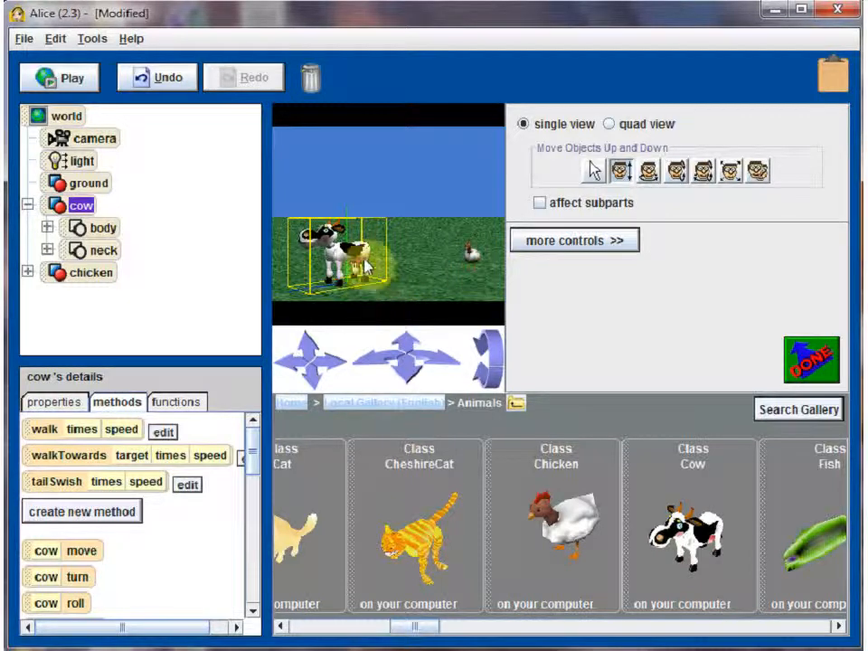
left_click_drag(371, 262, 417, 278)
Step: Turn the cow and the chicken to face each other and move the chicken slightly toward the foreground
left_click(649, 173)
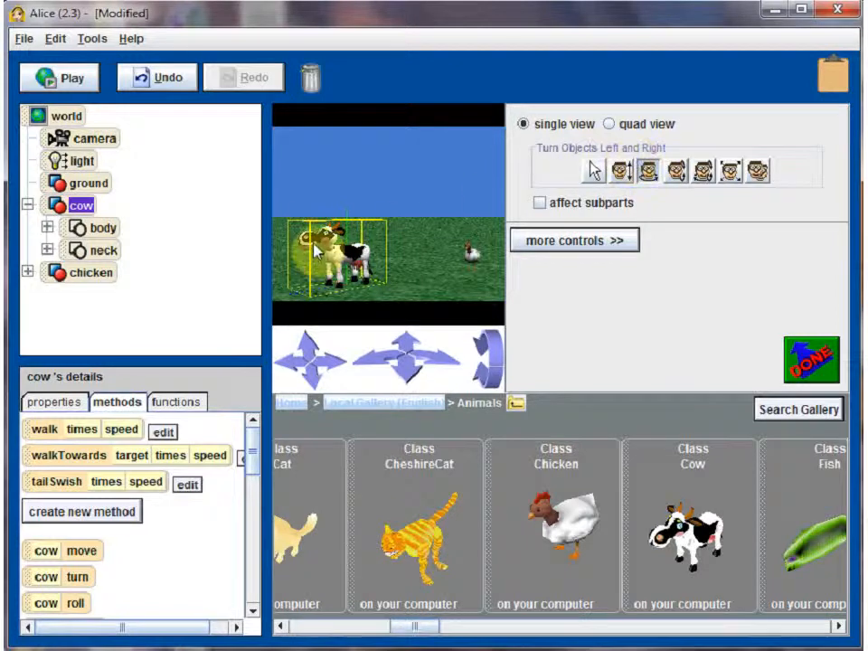
left_click_drag(316, 246, 484, 291)
left_click(481, 263)
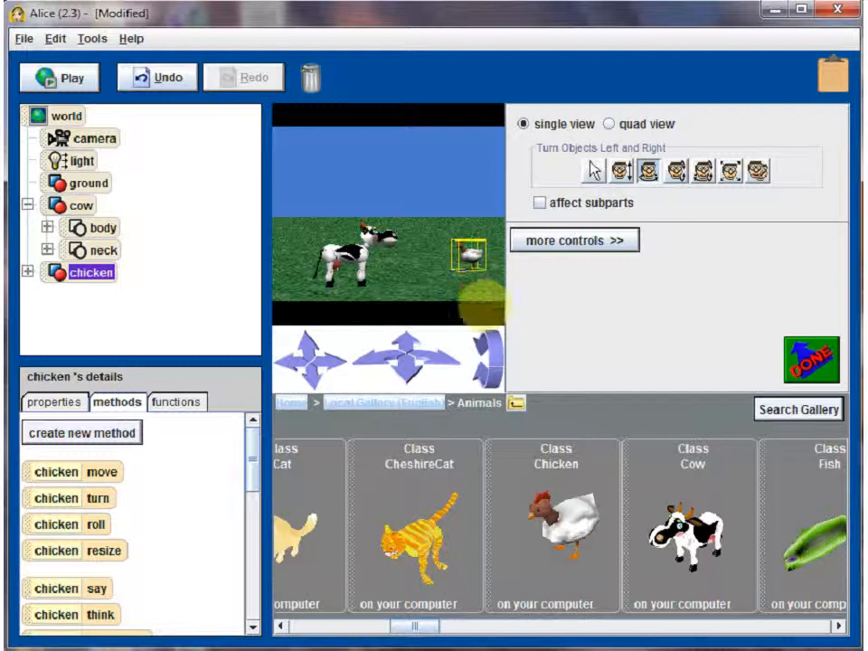
left_click(594, 171)
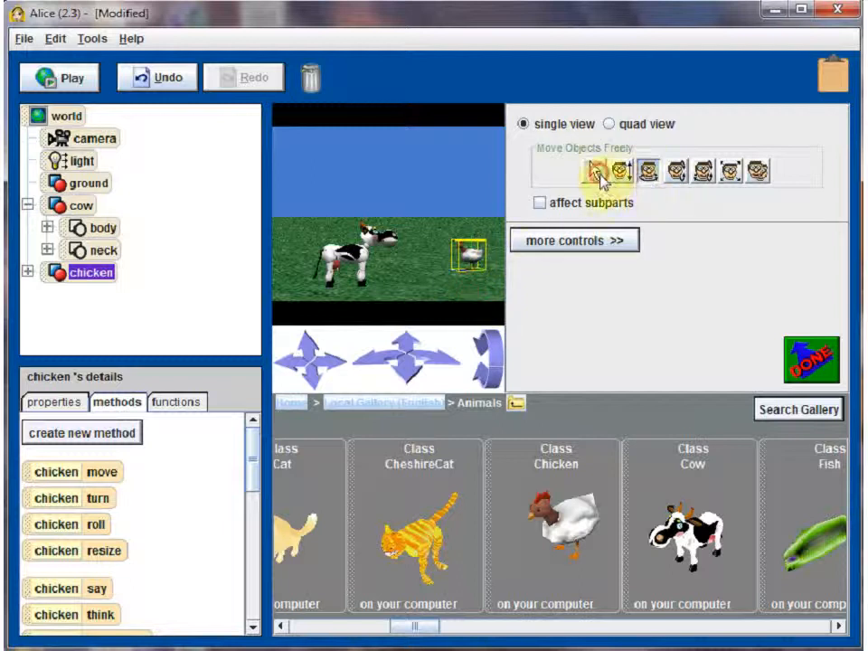
left_click_drag(472, 262, 462, 334)
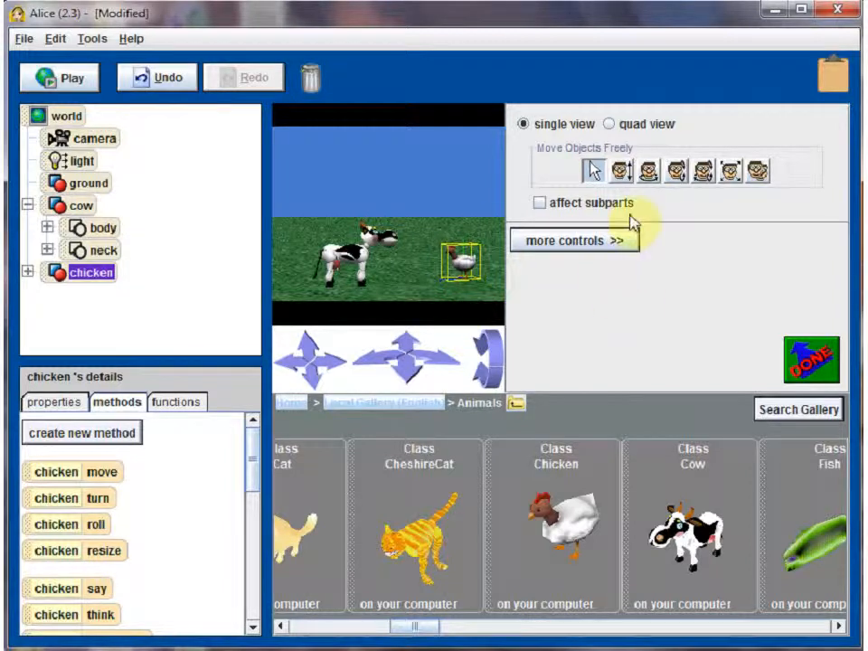
Step: Tumble the chicken and the cow freely, leaving both upright and facing each other
left_click(708, 177)
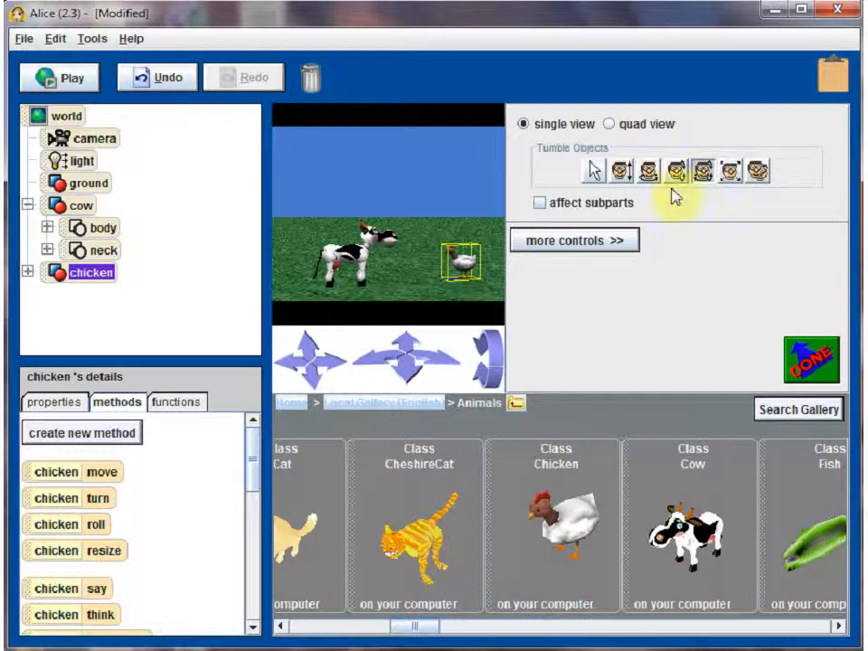
mouse_move(483, 277)
left_mouse_down()
mouse_move(465, 277)
mouse_move(484, 278)
left_mouse_up()
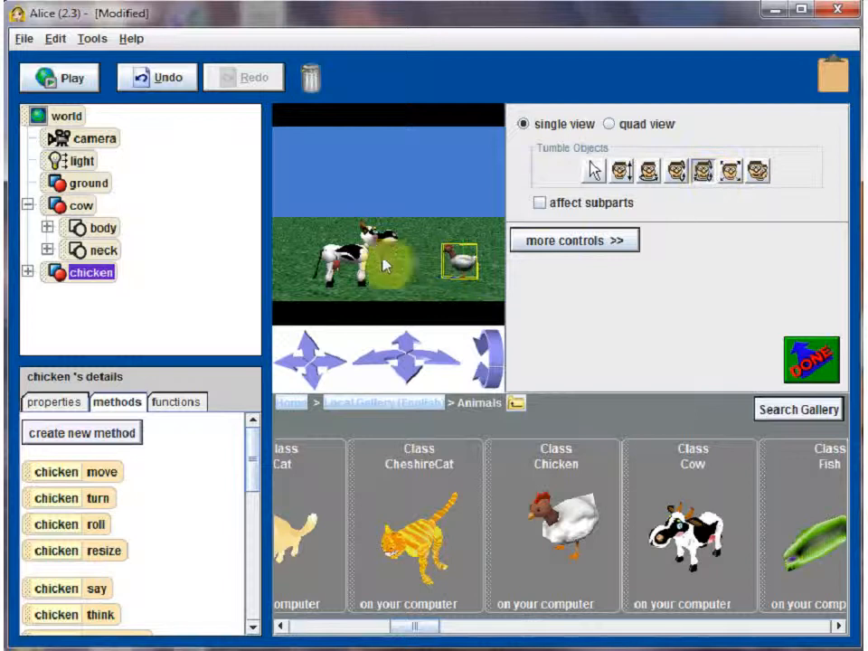
mouse_move(391, 260)
left_mouse_down()
mouse_move(388, 271)
mouse_move(381, 261)
mouse_move(390, 259)
left_mouse_up()
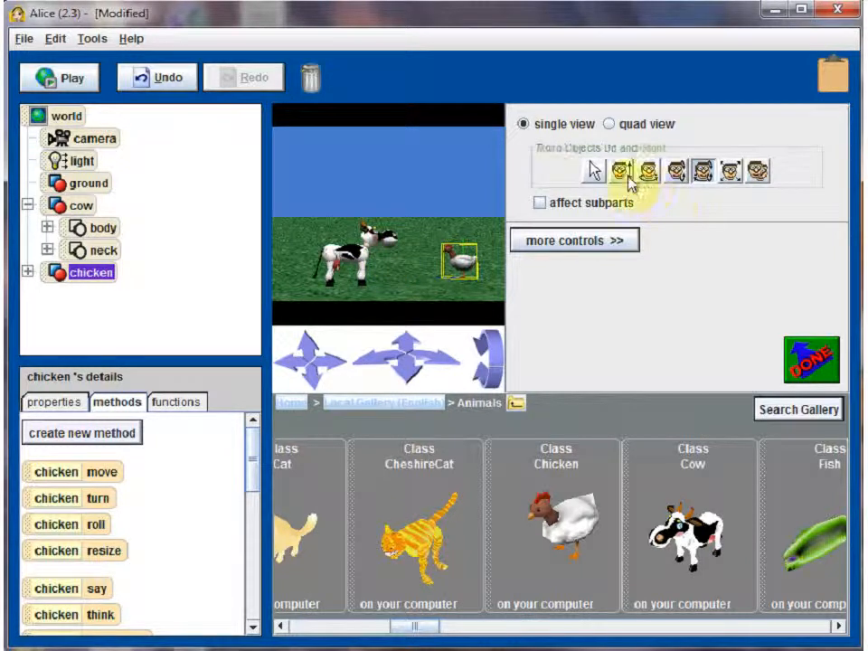
Step: Resize the cow so that it stands much taller than the chicken
left_click(731, 172)
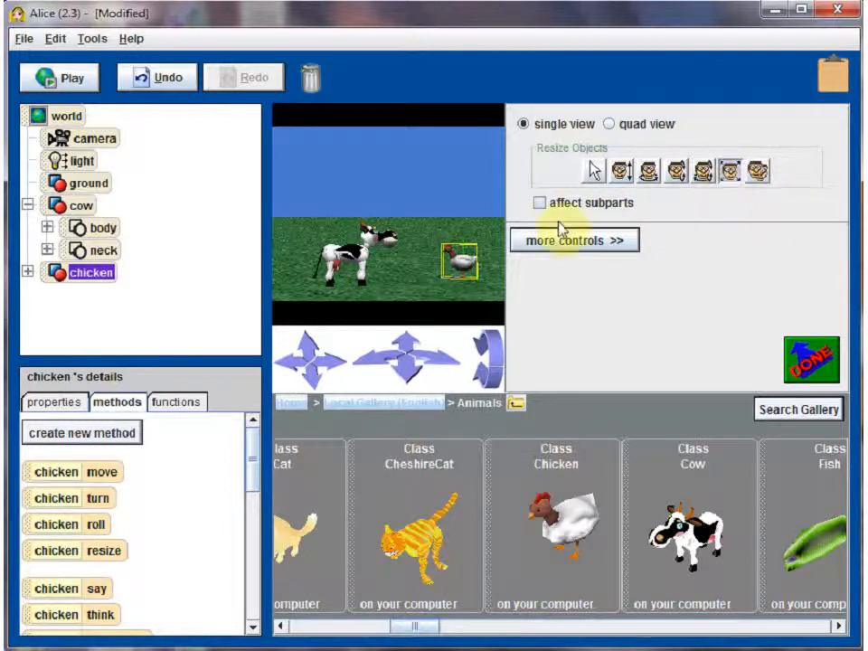
left_click(375, 242)
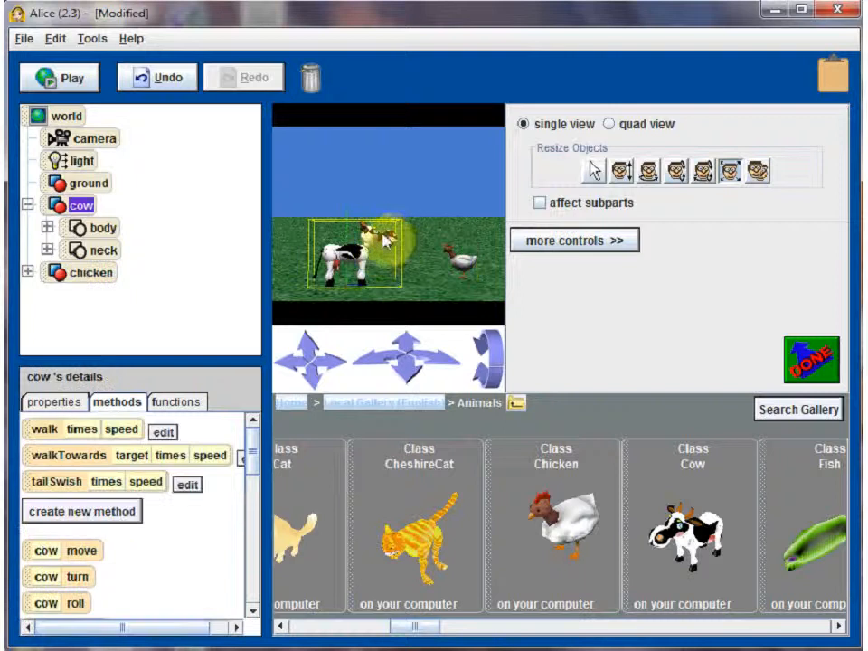
left_click(166, 78)
left_click_drag(375, 248, 407, 177)
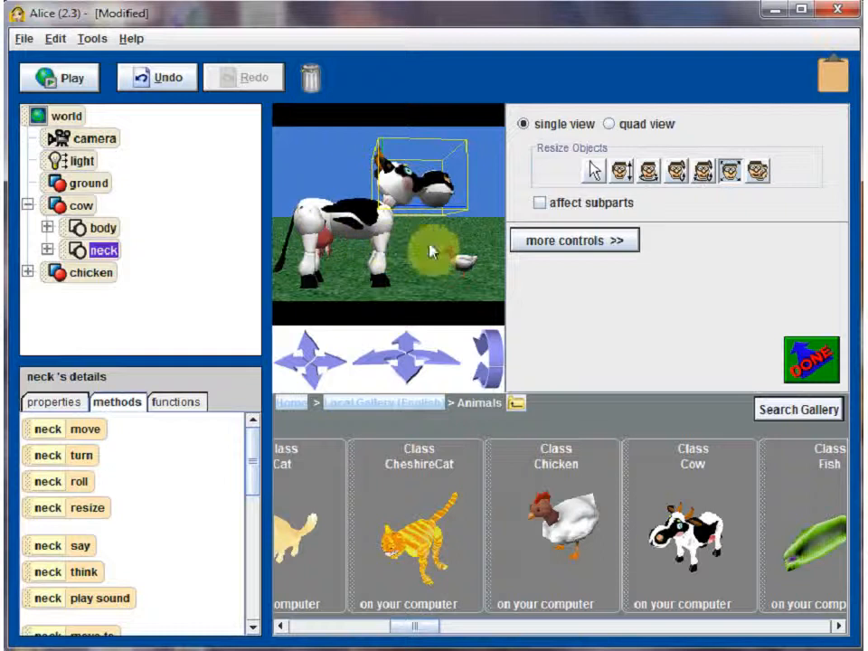
Step: Turn the cow slightly toward the viewer and enlarge it a little more
left_click(648, 172)
left_click_drag(454, 196, 525, 225)
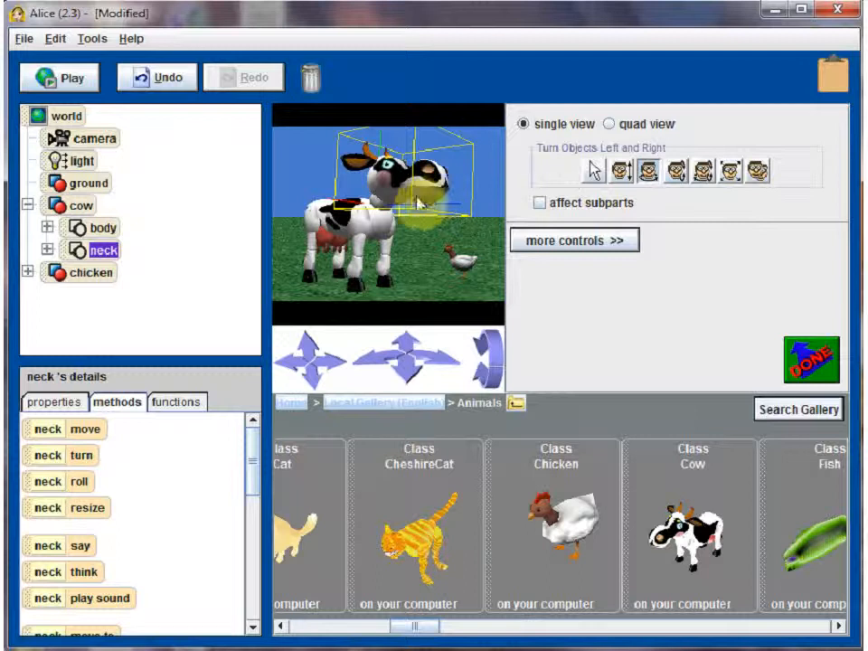
left_click(731, 177)
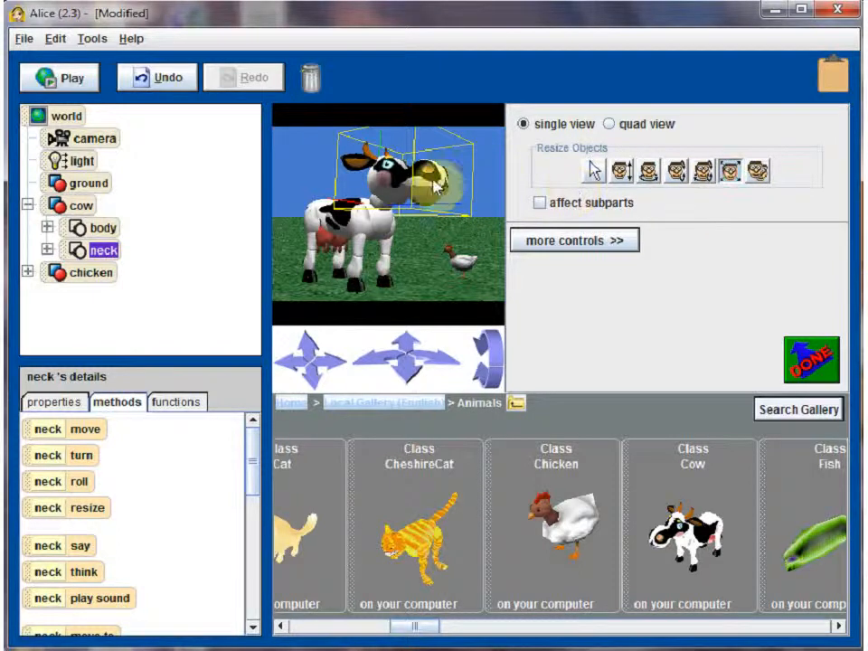
left_click_drag(434, 188, 447, 173)
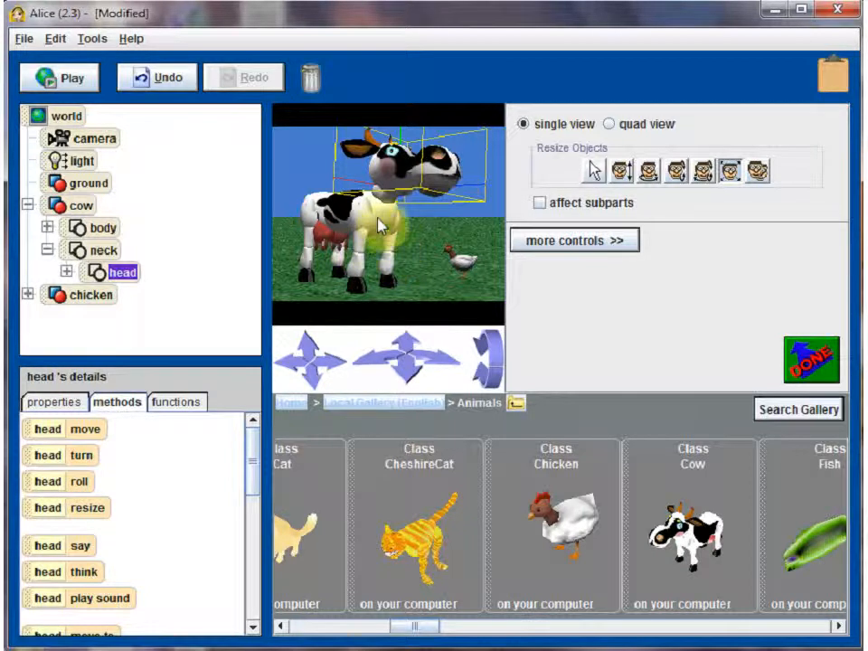
Step: Enlarge the chicken until it reaches about the cow's belly height, and turn it slightly toward the viewer
left_click(464, 255)
left_click(467, 266)
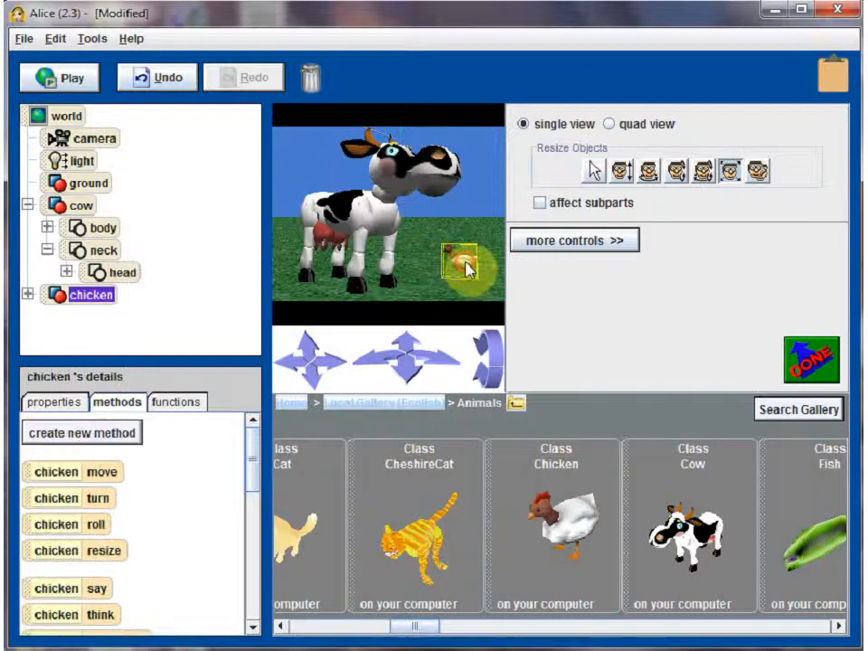
left_click_drag(446, 262, 421, 190)
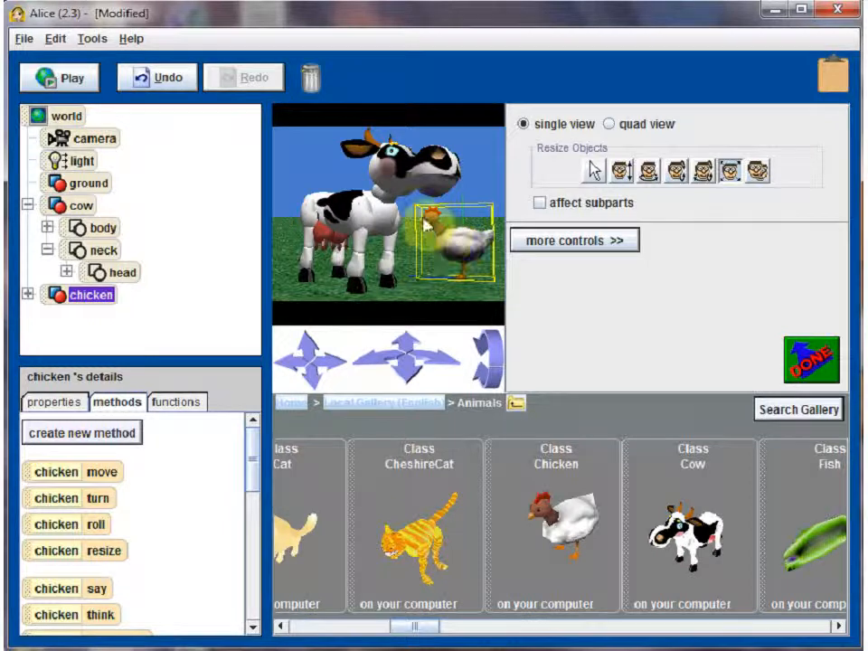
left_click_drag(457, 240, 540, 387)
left_click_drag(465, 275, 482, 138)
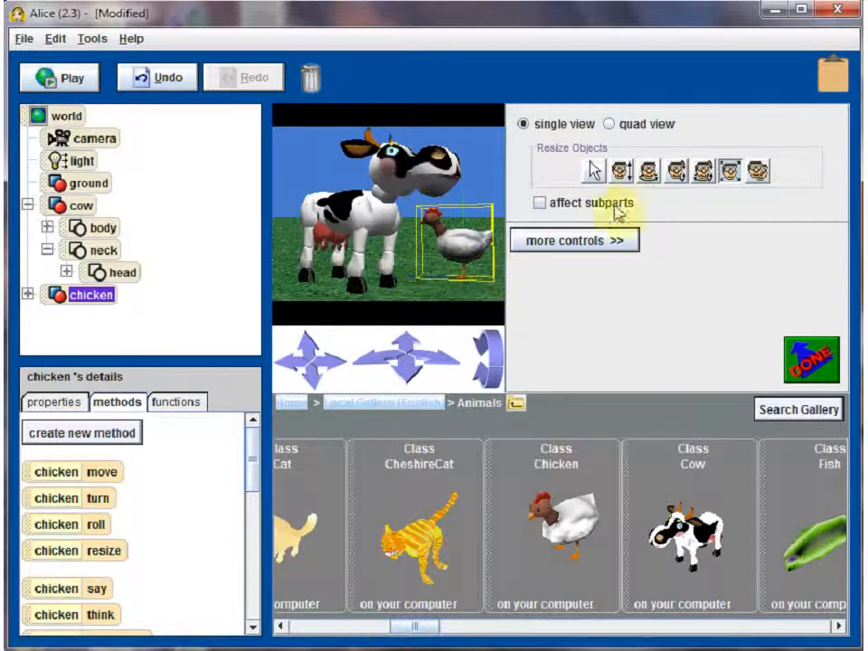
left_click(649, 172)
left_click_drag(434, 248, 452, 257)
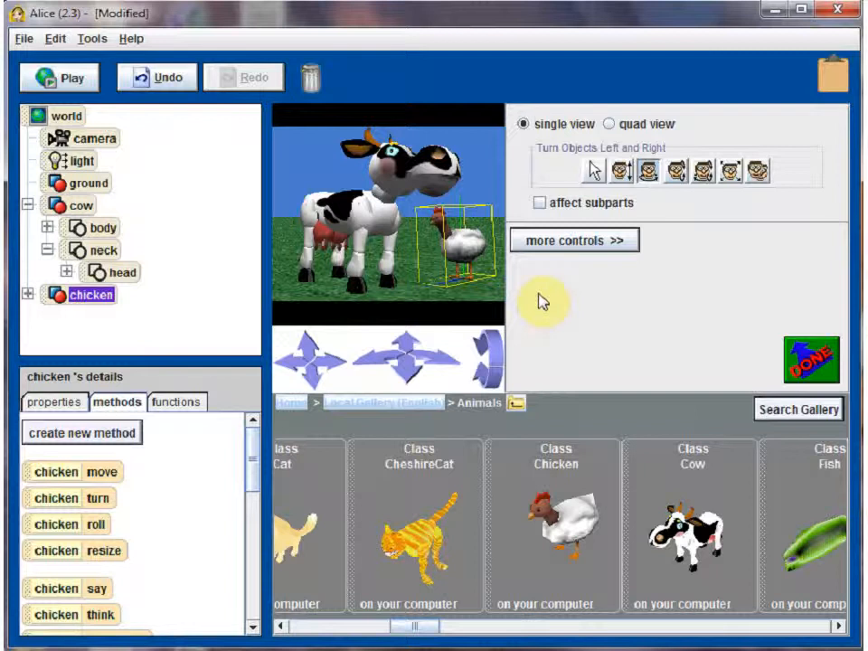
Step: Make a copy of the chicken and a copy of the cow in the scene
left_click(360, 204)
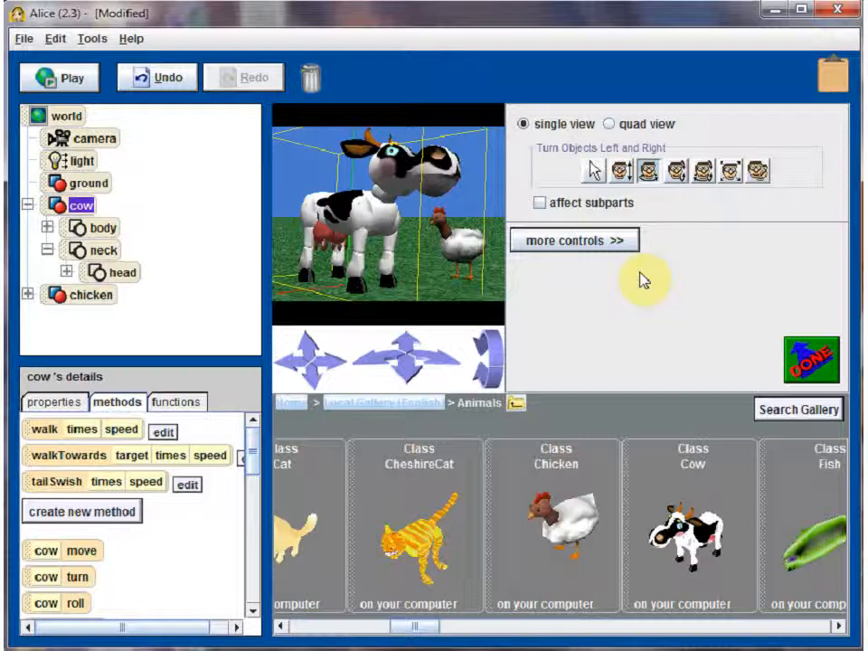
left_click(756, 174)
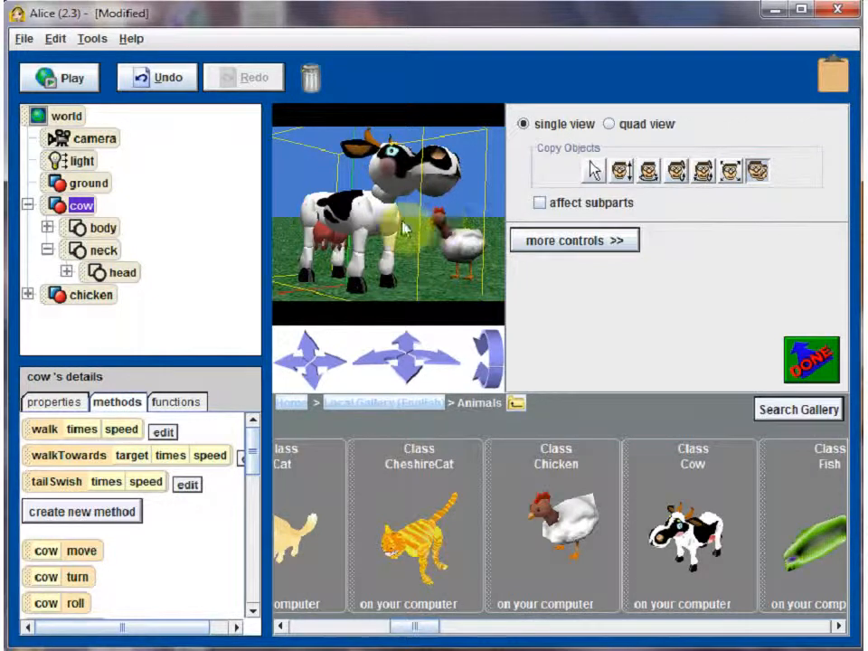
left_click(470, 248)
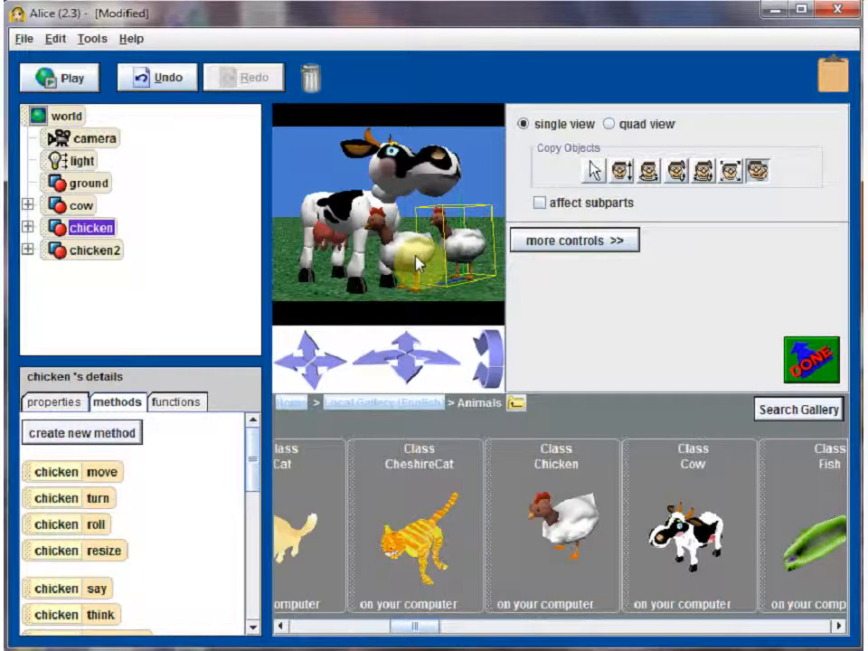
left_click(387, 188)
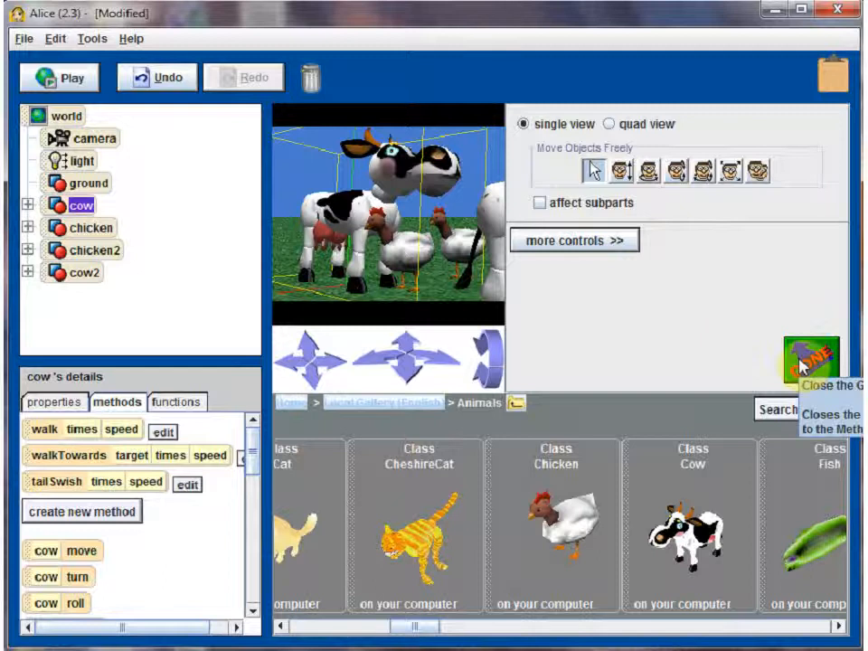
Step: Delete the copied cow, cow2, from the world
left_click(83, 273)
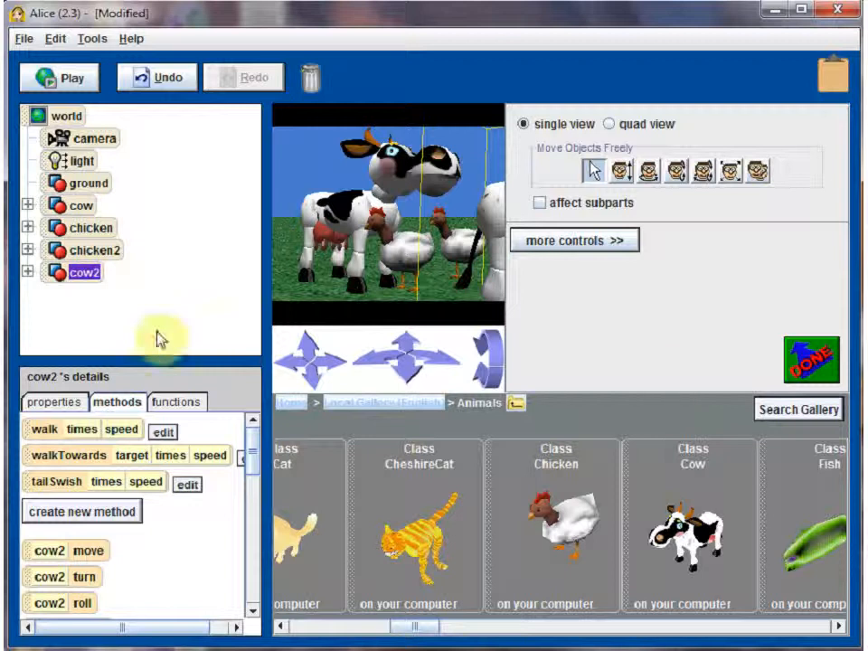
right_click(91, 277)
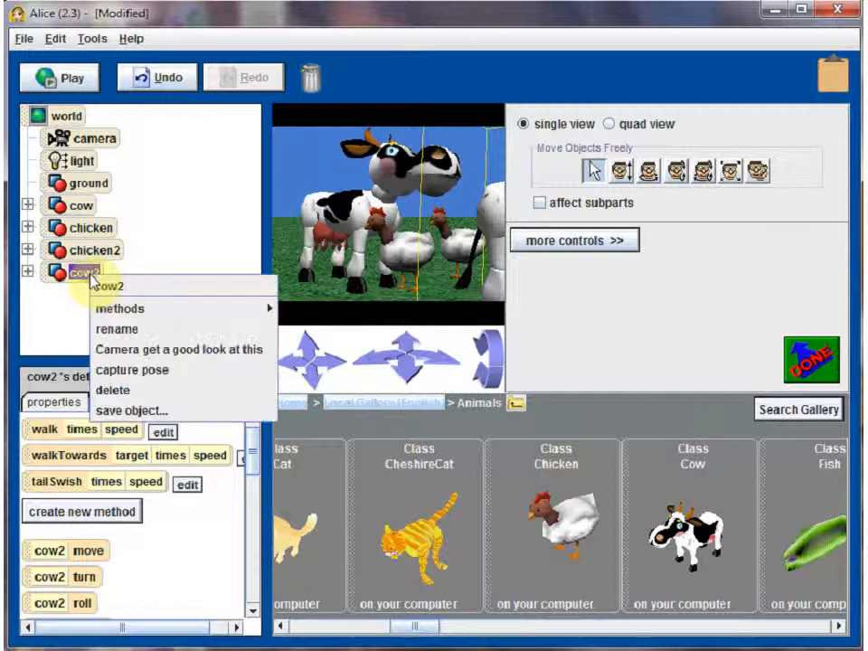
left_click(137, 390)
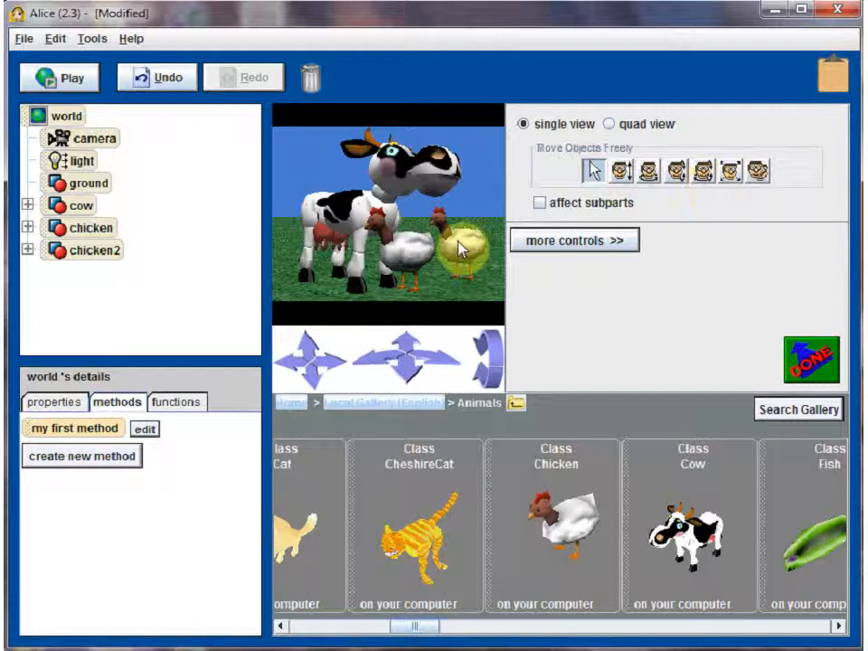
Step: Shift the two chickens away from the cow, turn chicken2 to face the viewer, and finish the scene layout
left_click_drag(458, 239, 511, 275)
left_click(649, 175)
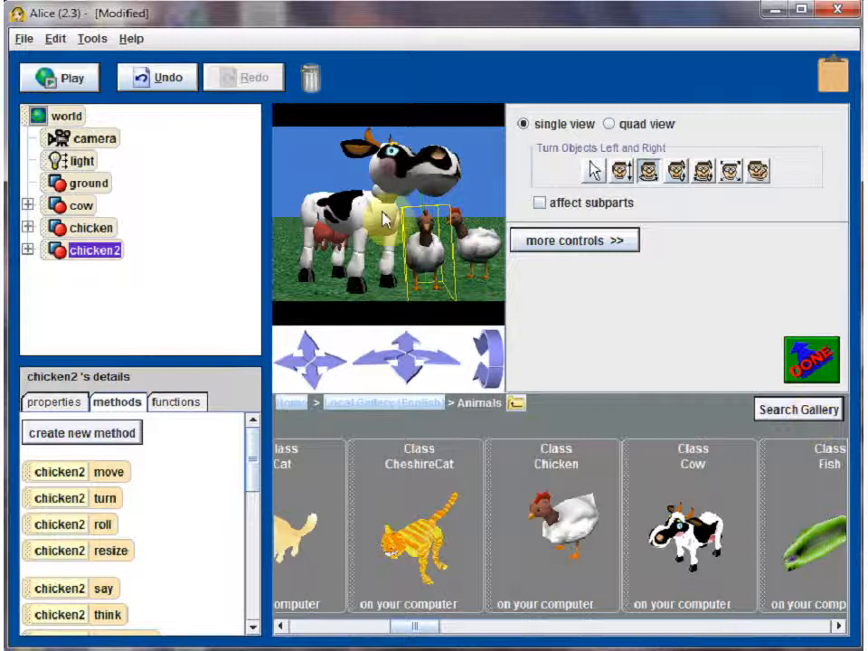
left_click(814, 363)
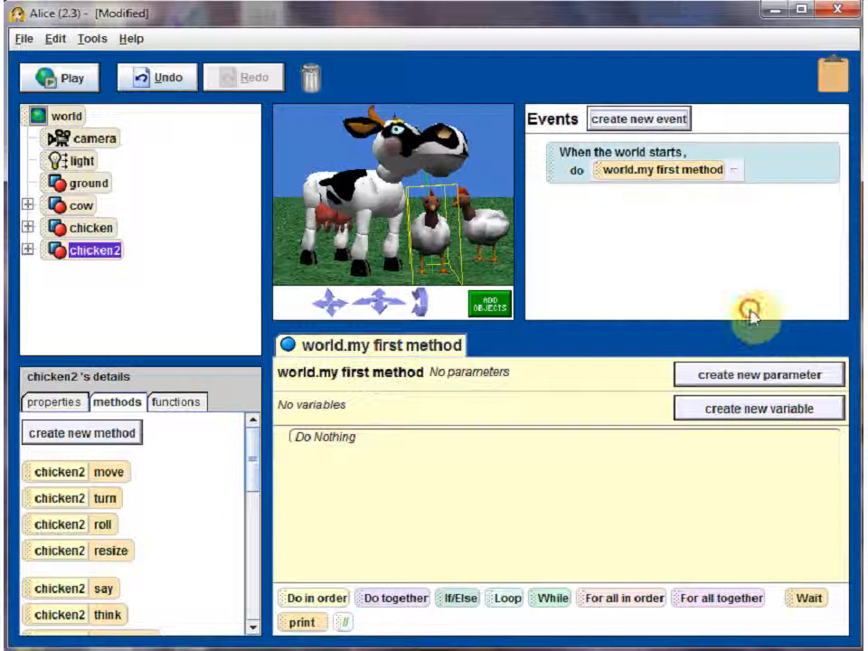
Step: Select the ground, reopen the object placement view, and return to the method editor
left_click(510, 274)
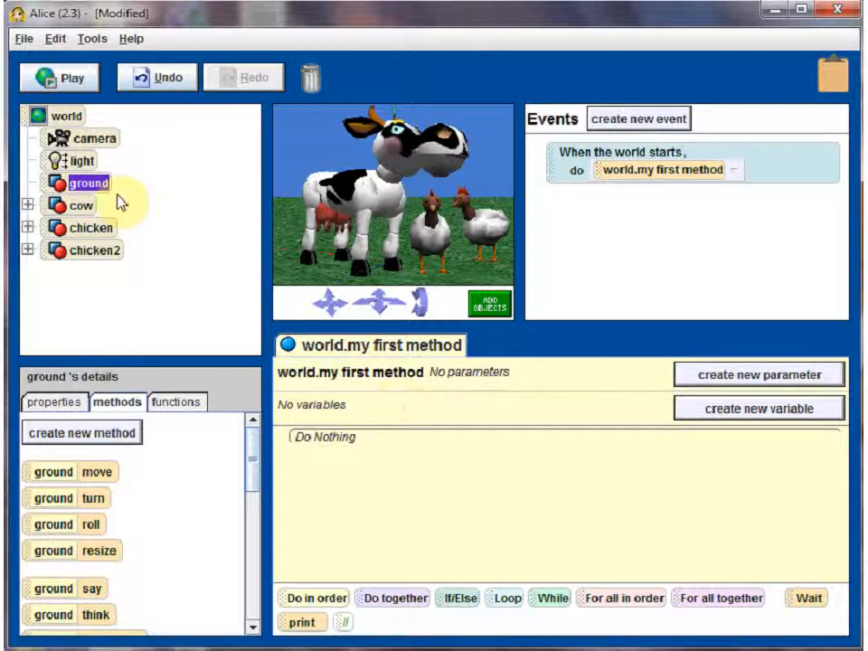
mouse_move(805, 280)
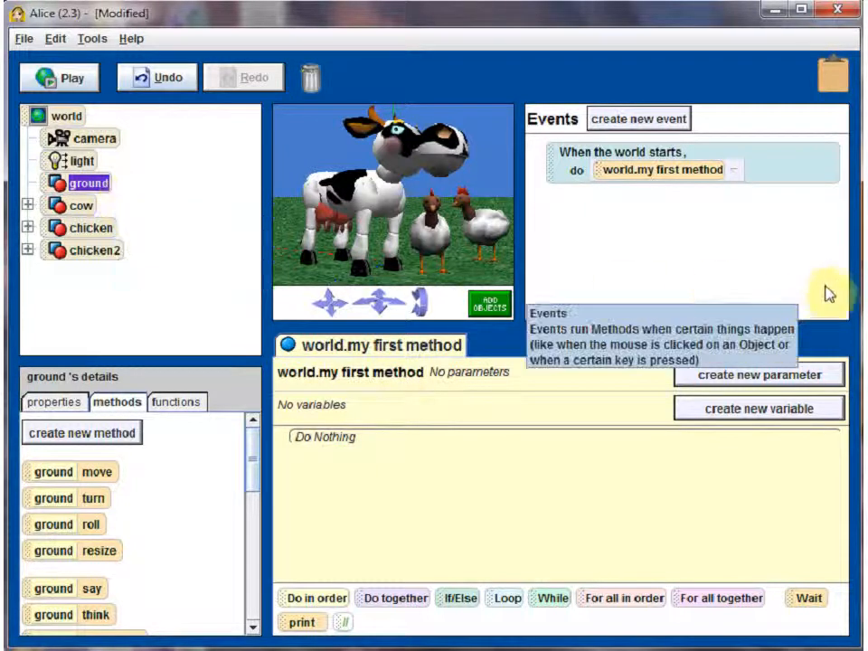
left_click(485, 304)
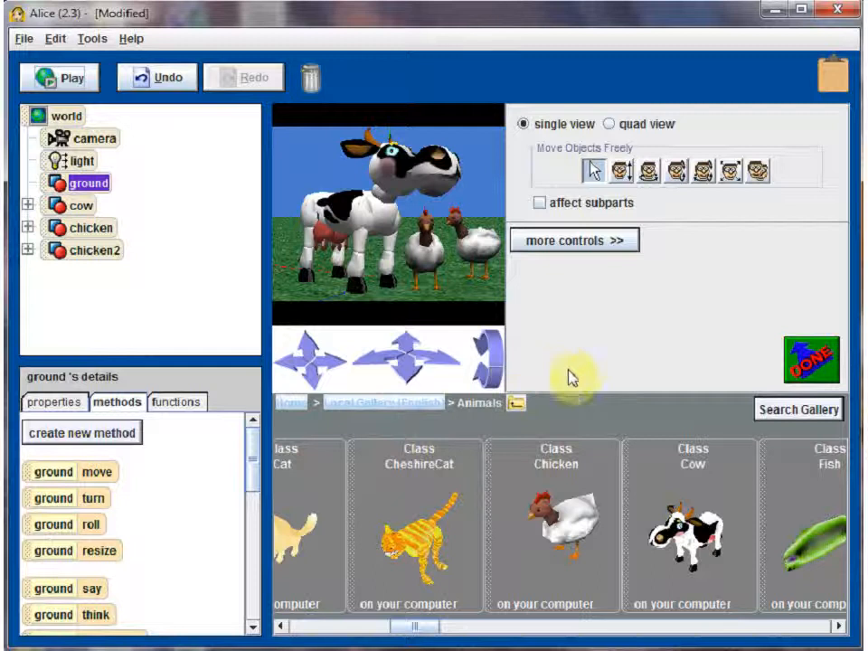
left_click(814, 362)
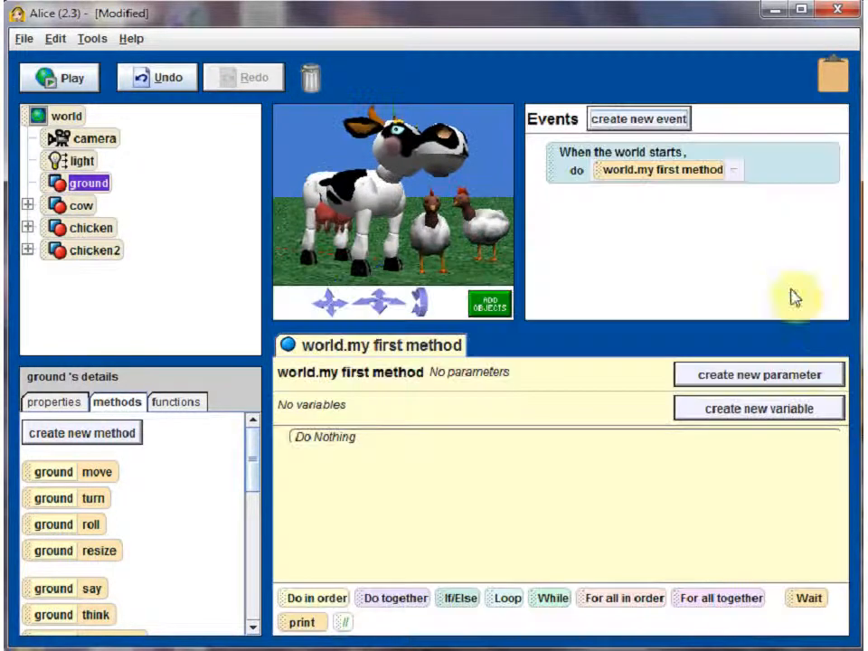